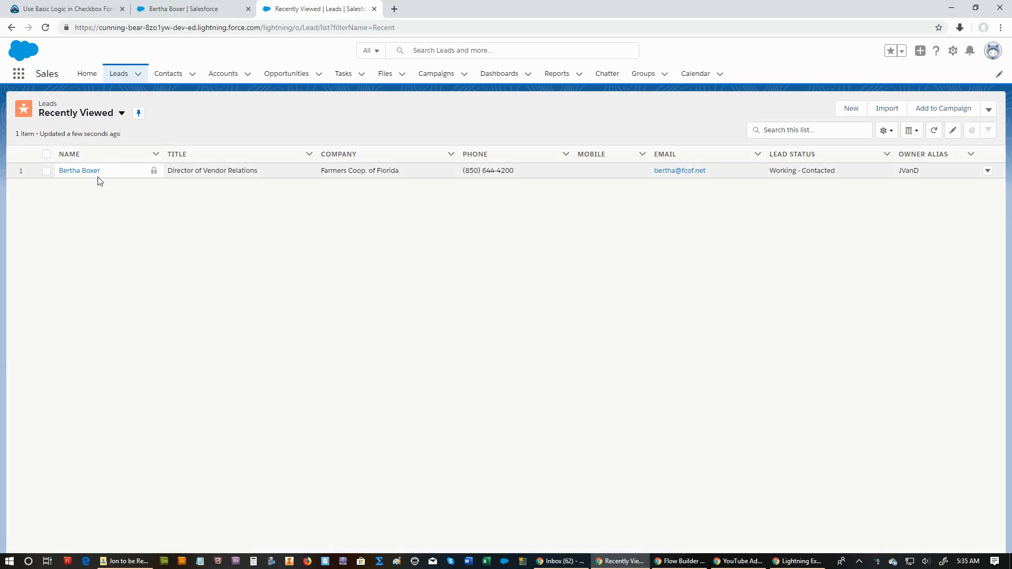
Switch the leads list to the All Open Leads view and show its filters
click(121, 115)
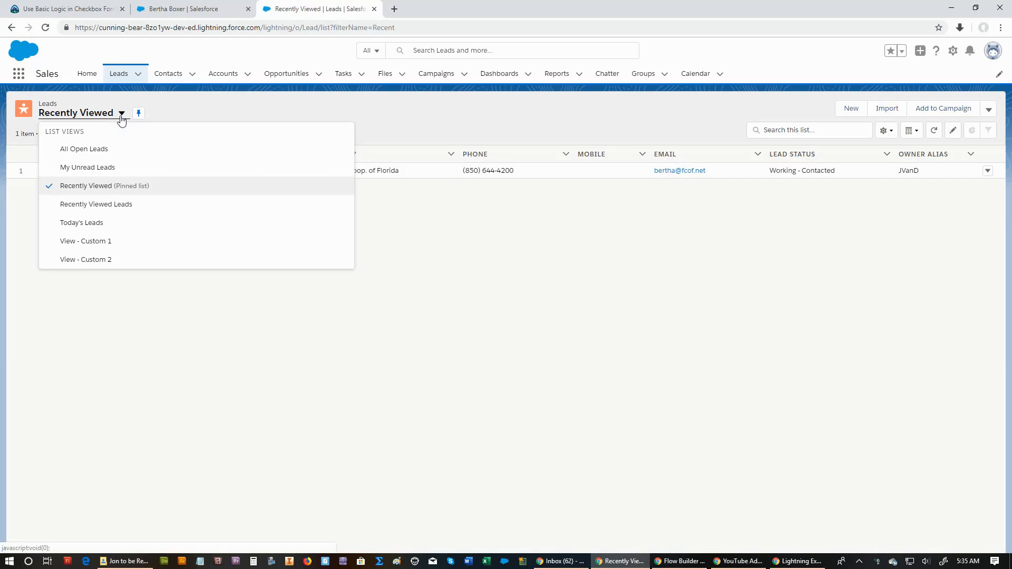
click(101, 155)
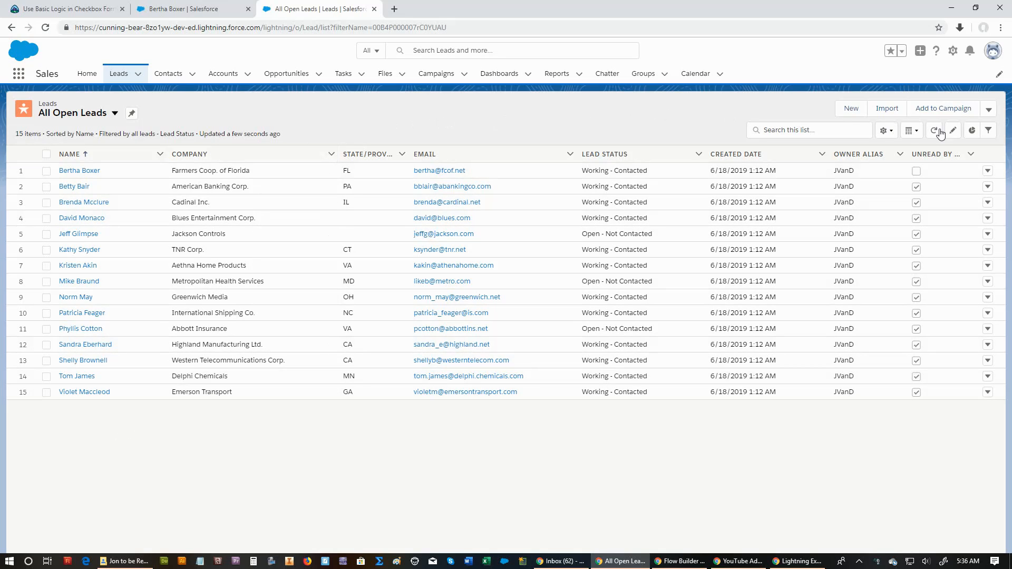
click(989, 131)
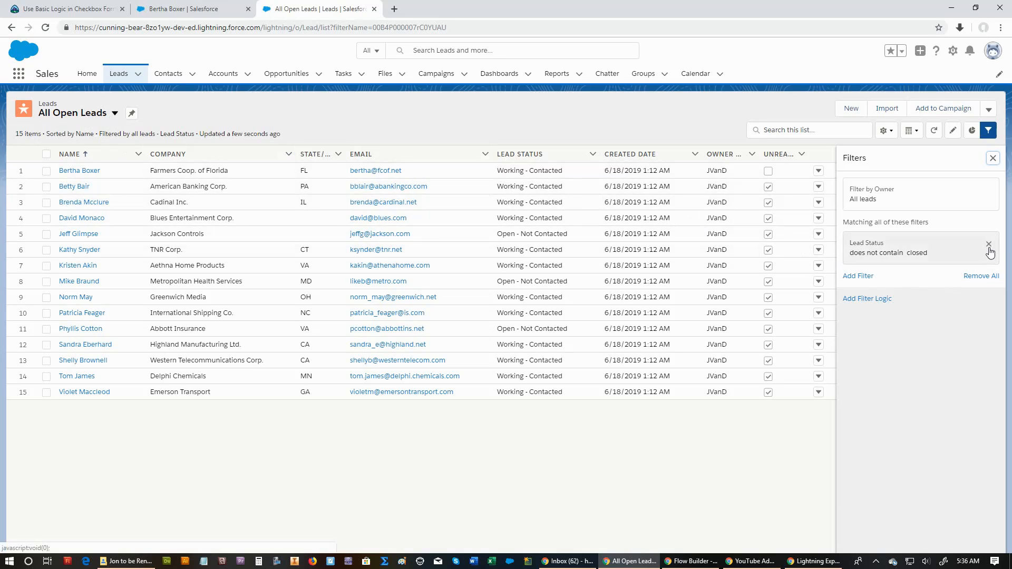
Clone the All Open Leads list view under the name "ALL Leads (open or closed)" and save it
click(883, 132)
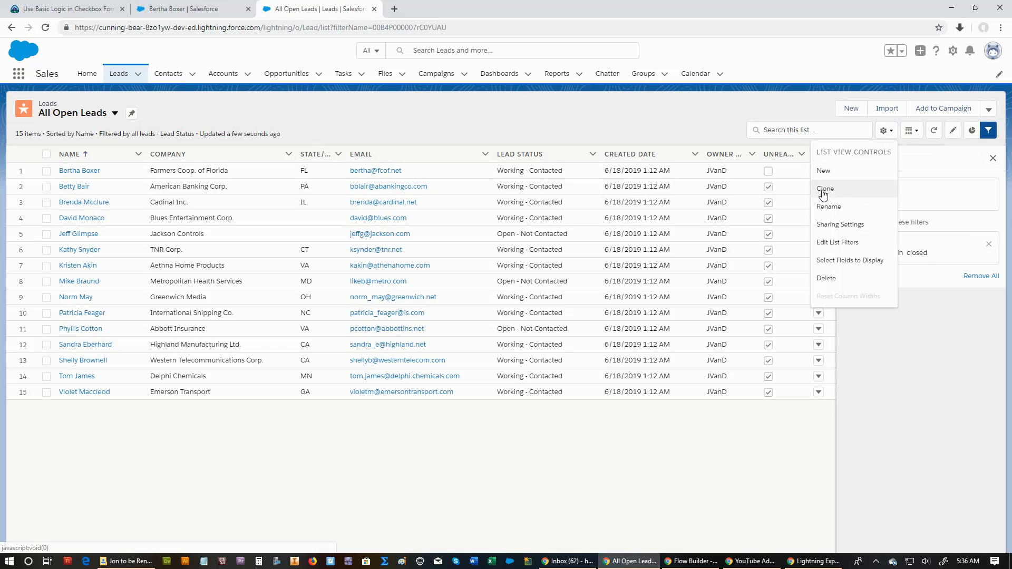
click(823, 190)
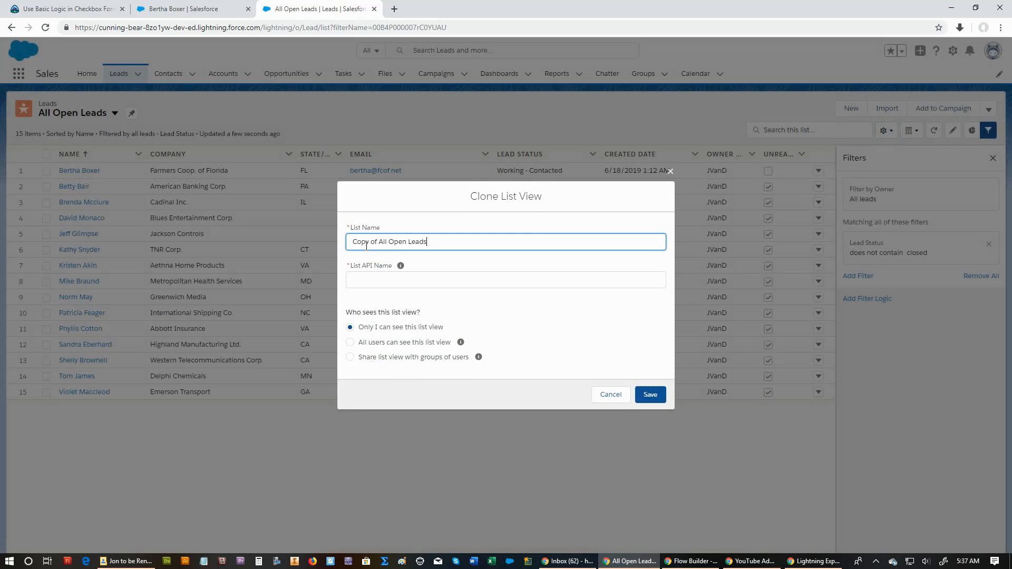
drag(379, 244, 295, 241)
key(BackSpace)
key(Delete)
key(Delete)
key(Delete)
key(Delete)
text(ALL)
key(Delete)
key(Delete)
key(Delete)
key(Delete)
key(Delete)
text((OPE)
key(BackSpace)
key(BackSpace)
key(BackSpace)
text(open or closed))
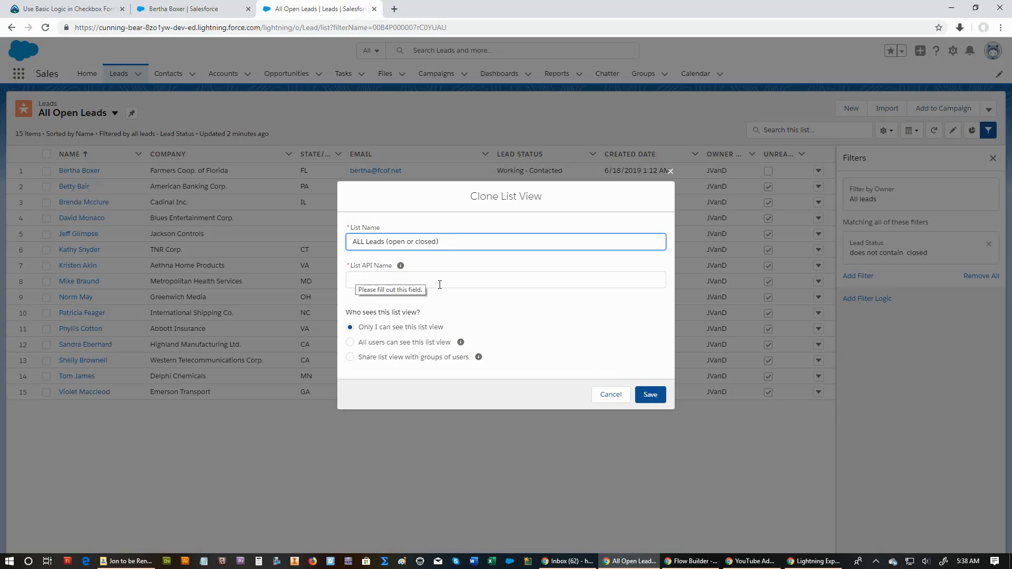
click(650, 396)
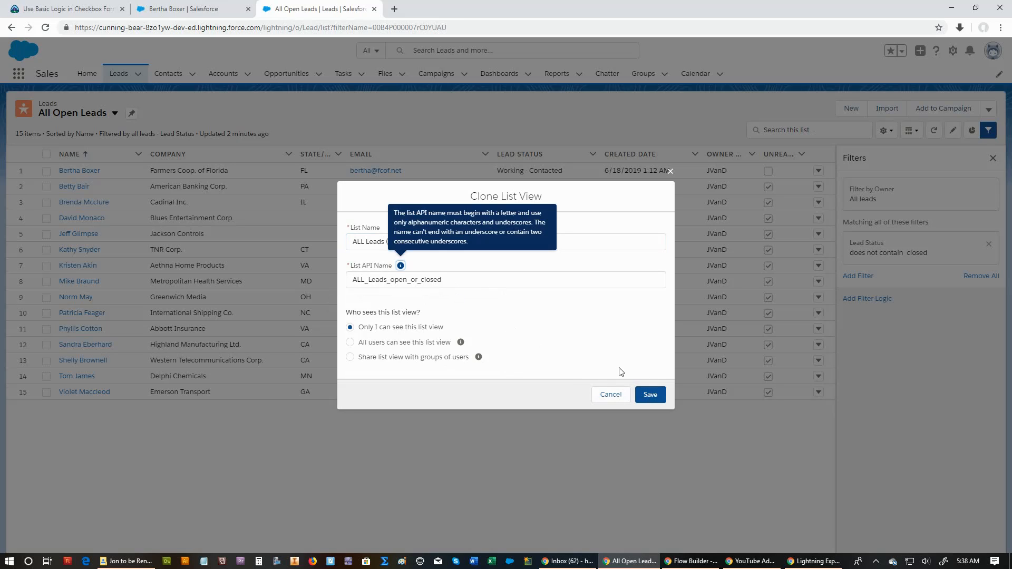
click(658, 395)
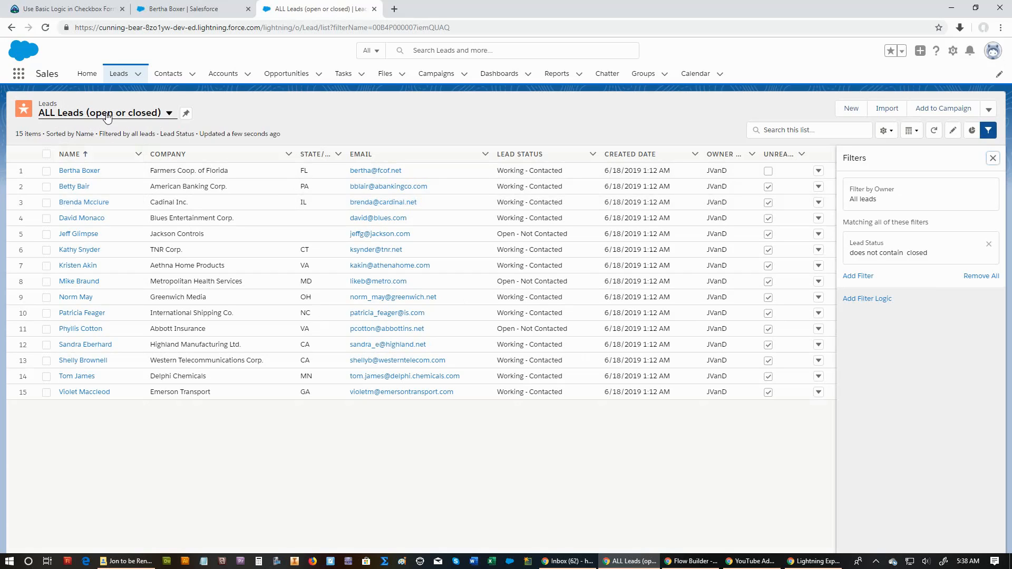
Remove the Lead Status filter from the ALL Leads (open or closed) list view and save the change
click(990, 248)
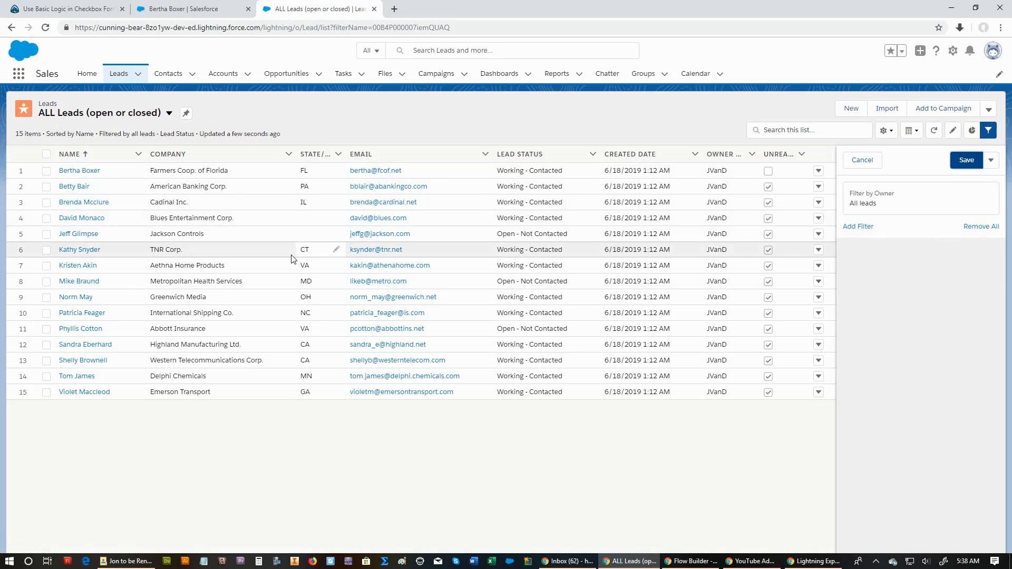
click(967, 161)
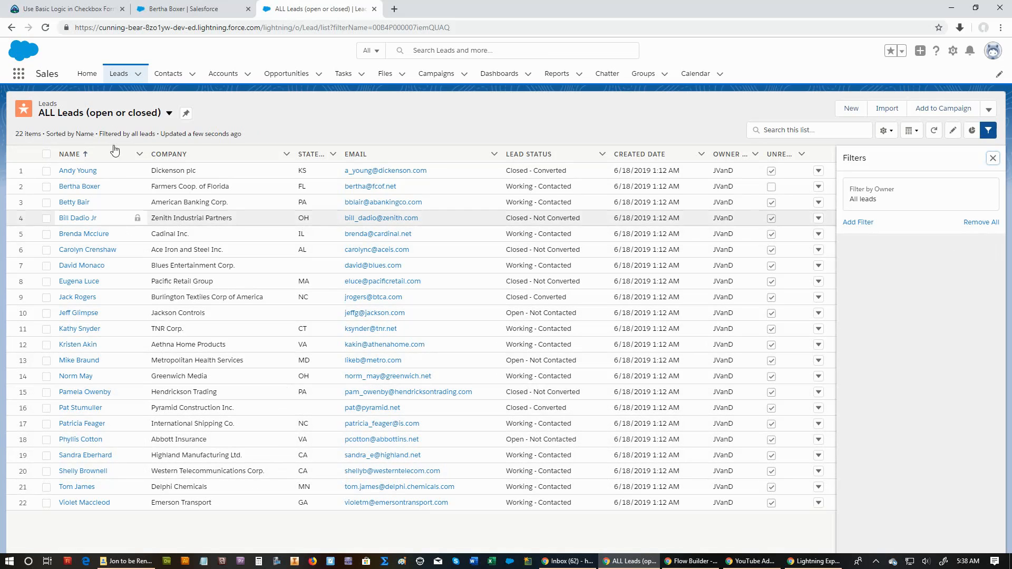
Compare the records in the All Open Leads view with those in ALL Leads (open or closed)
click(120, 115)
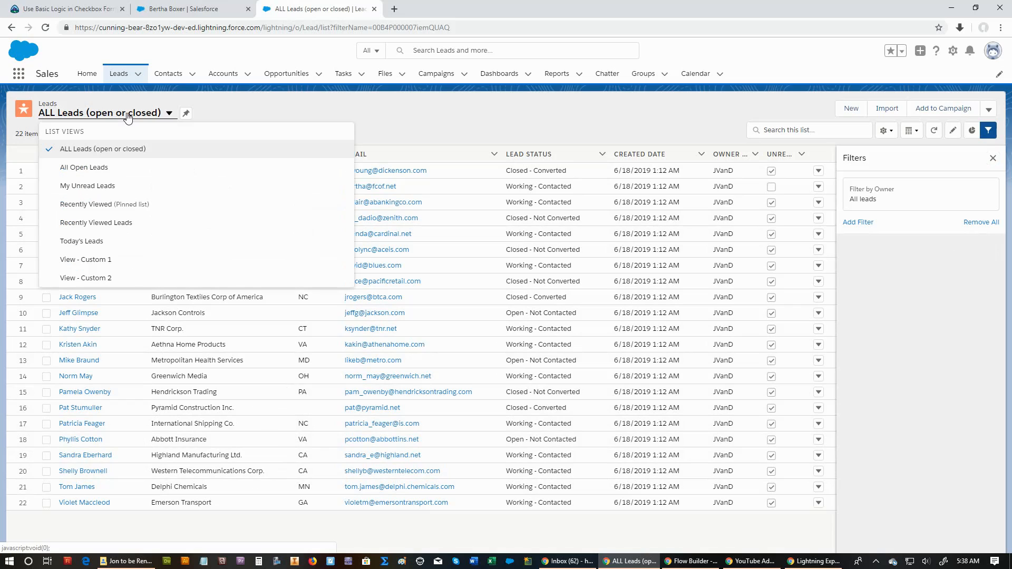
click(98, 169)
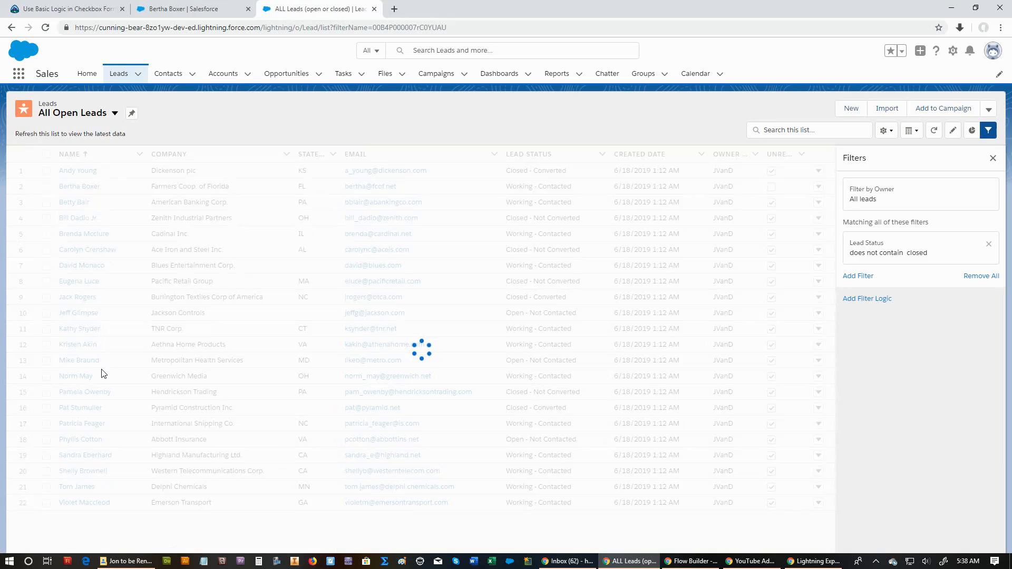
click(99, 116)
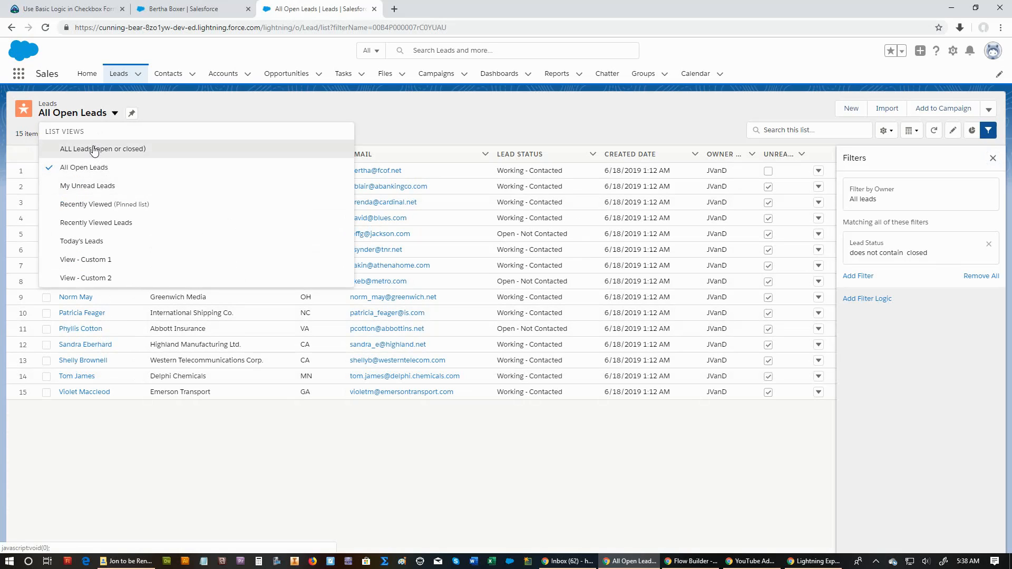
click(98, 148)
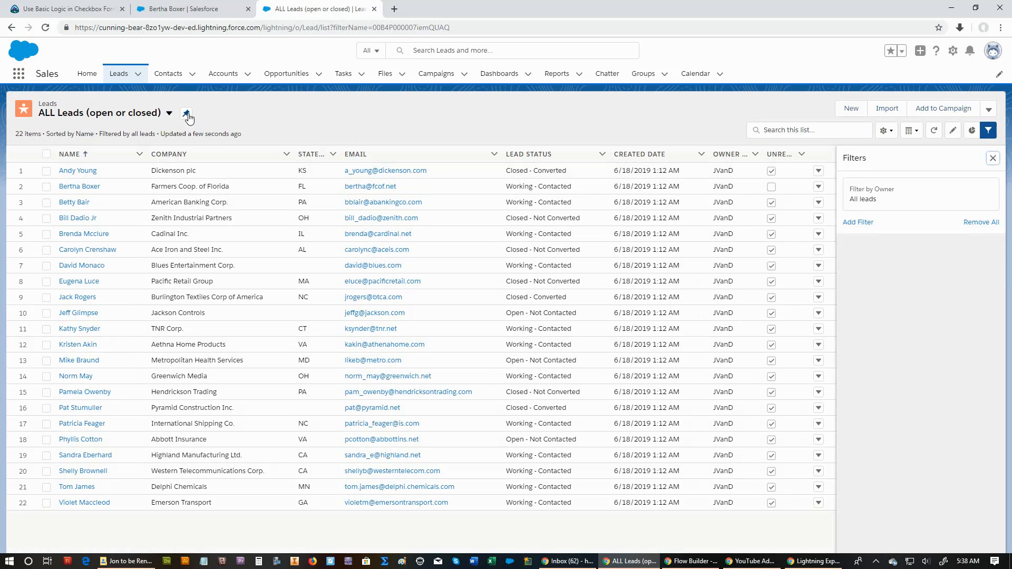
Pin the All Open Leads list view and check it by visiting Opportunities and returning to Leads
click(169, 113)
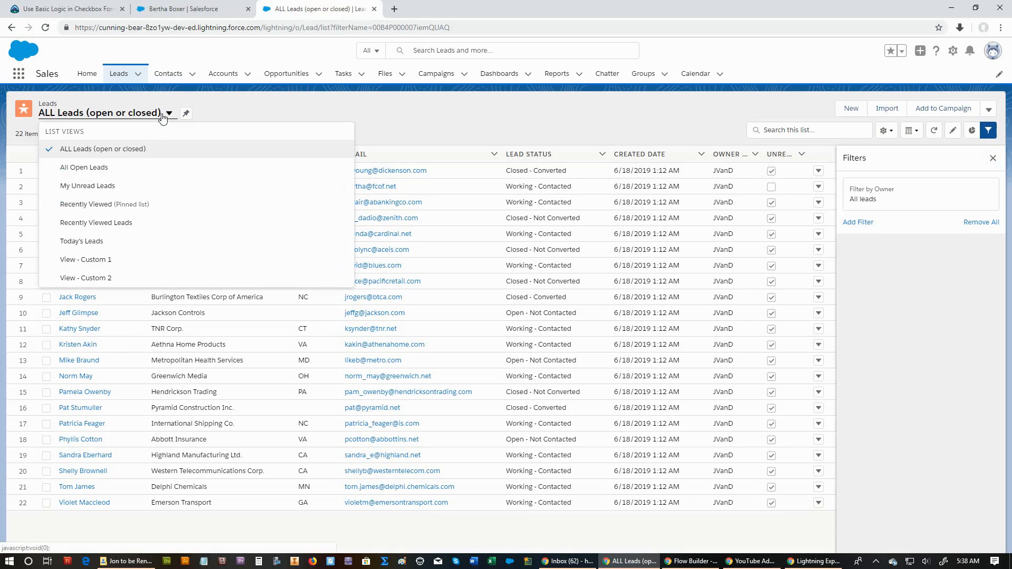
click(100, 169)
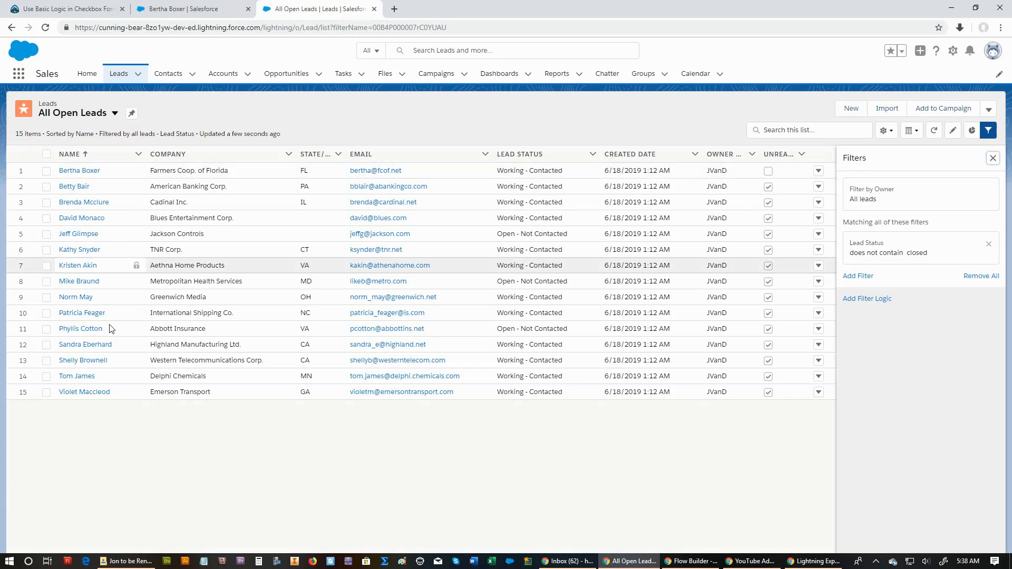
click(133, 114)
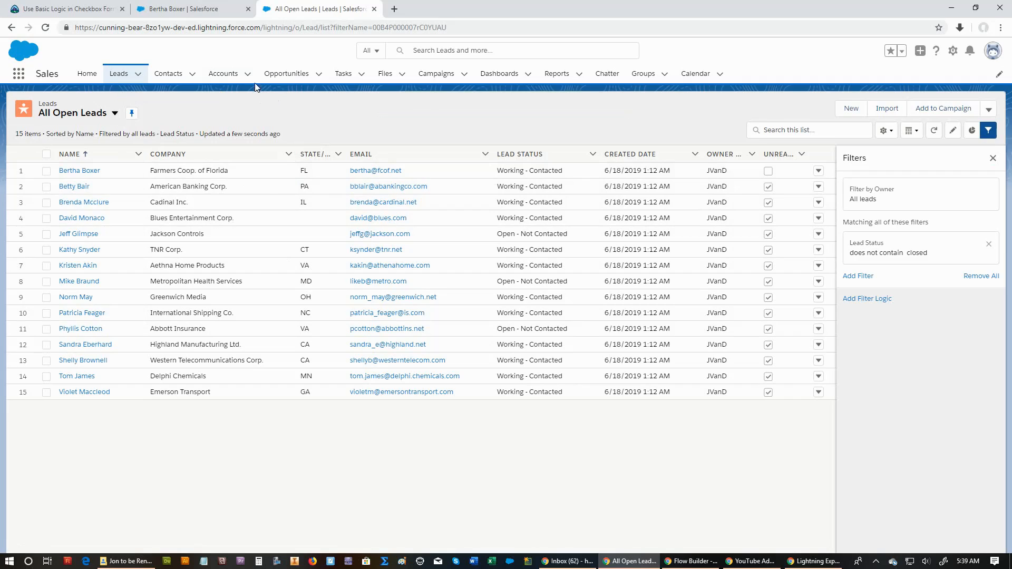
click(289, 74)
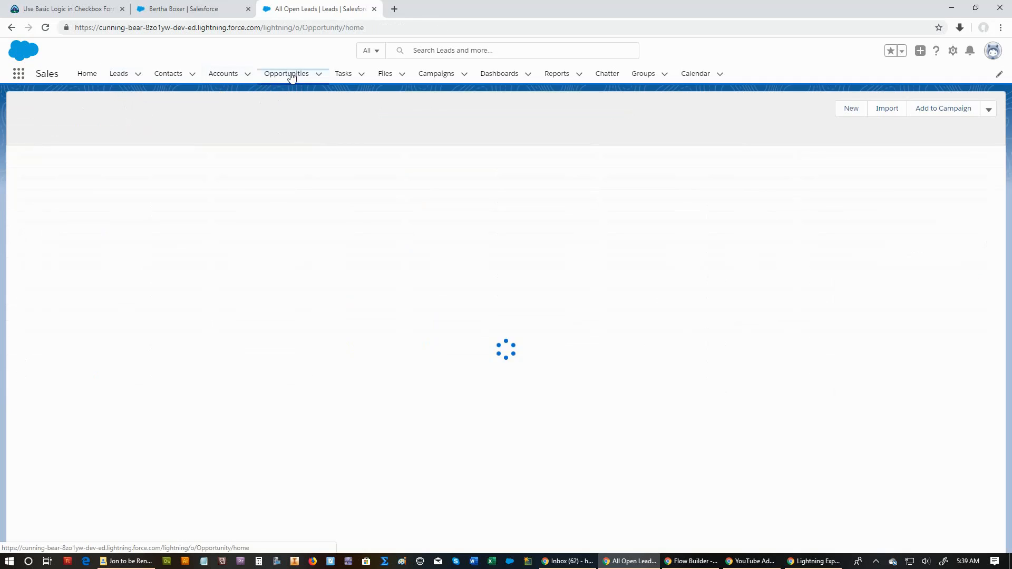
click(121, 77)
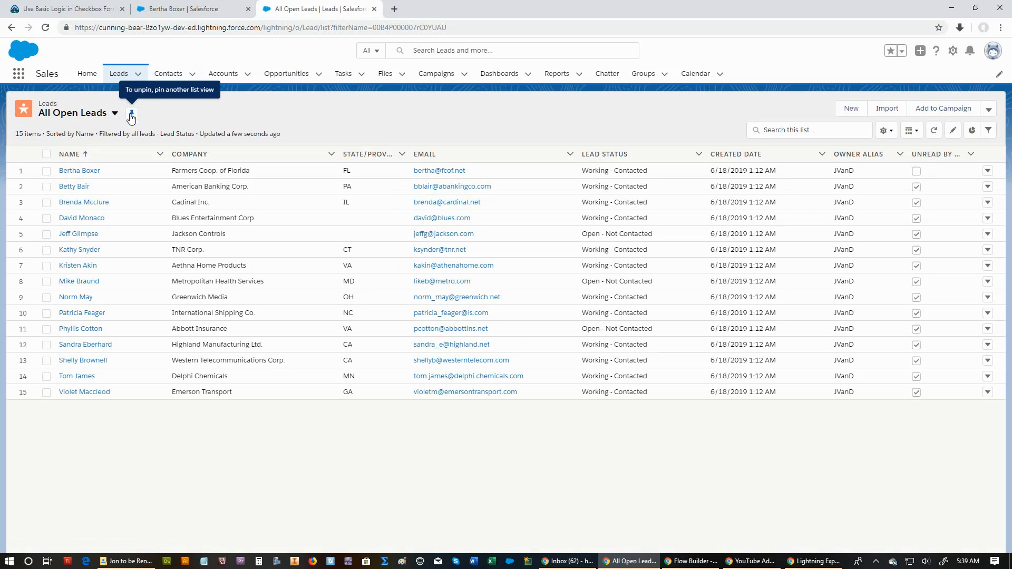
Switch to the Today's Leads list view and pin it as the default
click(114, 113)
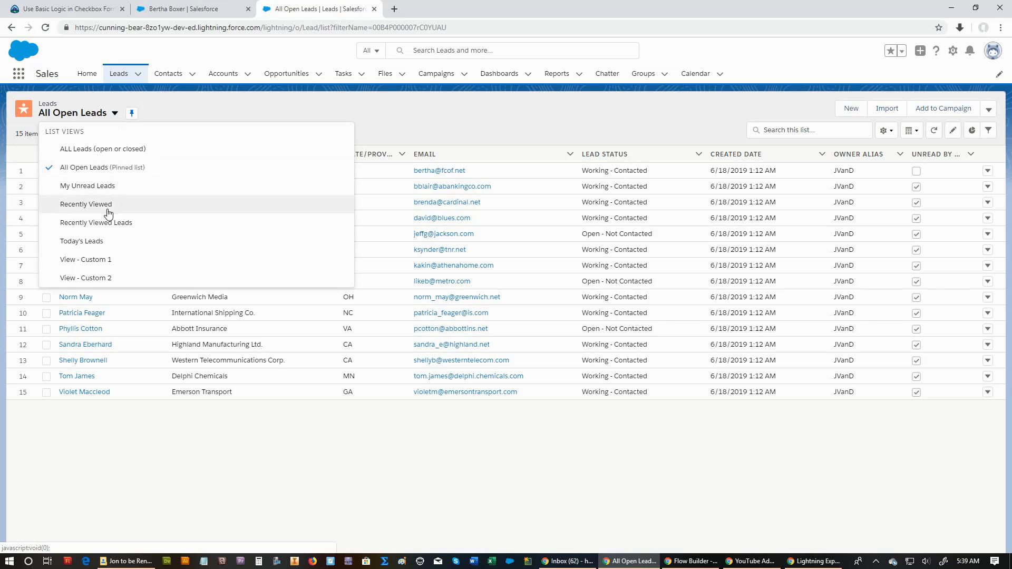
click(108, 241)
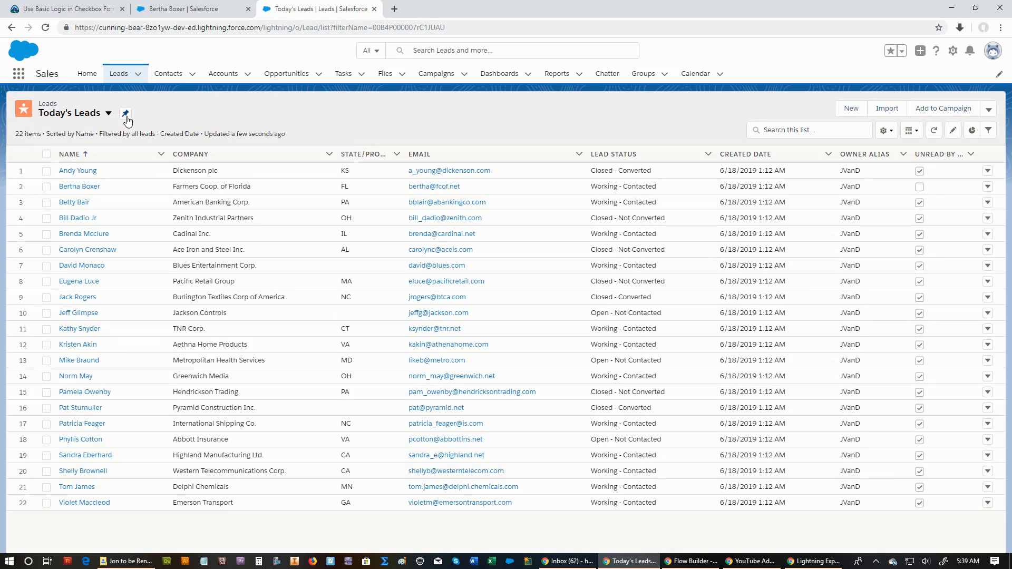
click(126, 114)
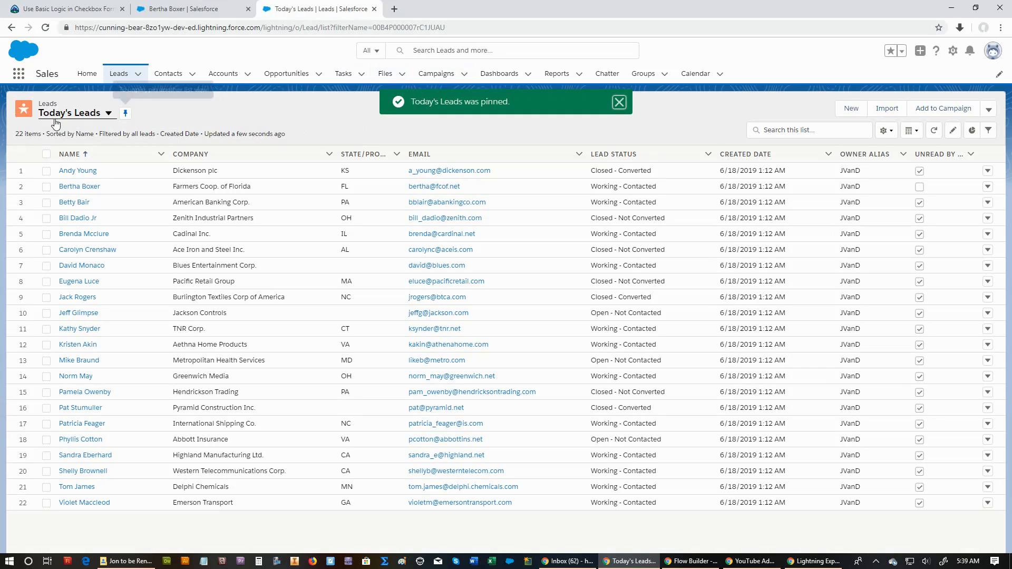
Switch to the ALL Leads (open or closed) list view and pin it as the default
click(109, 114)
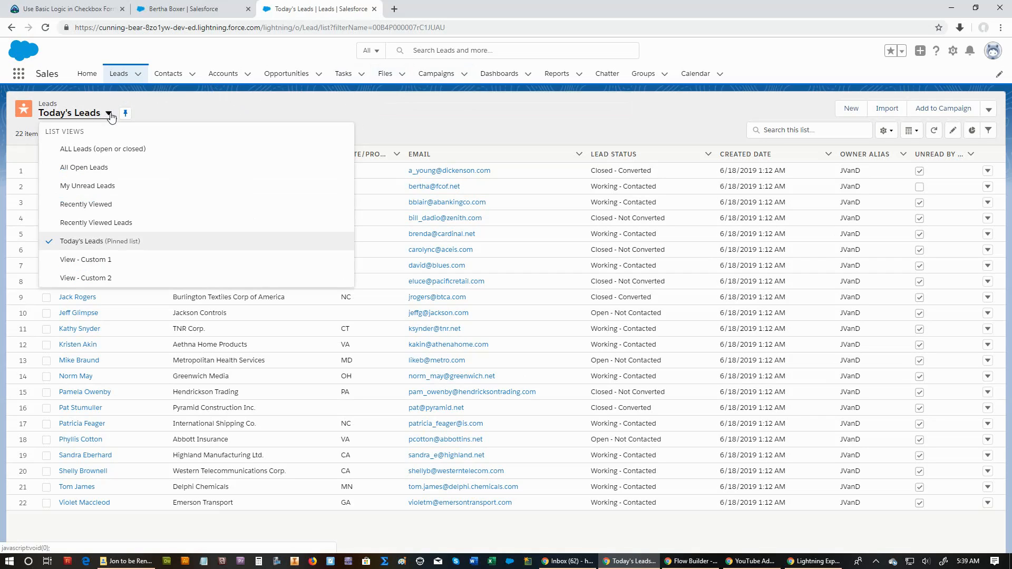
click(101, 148)
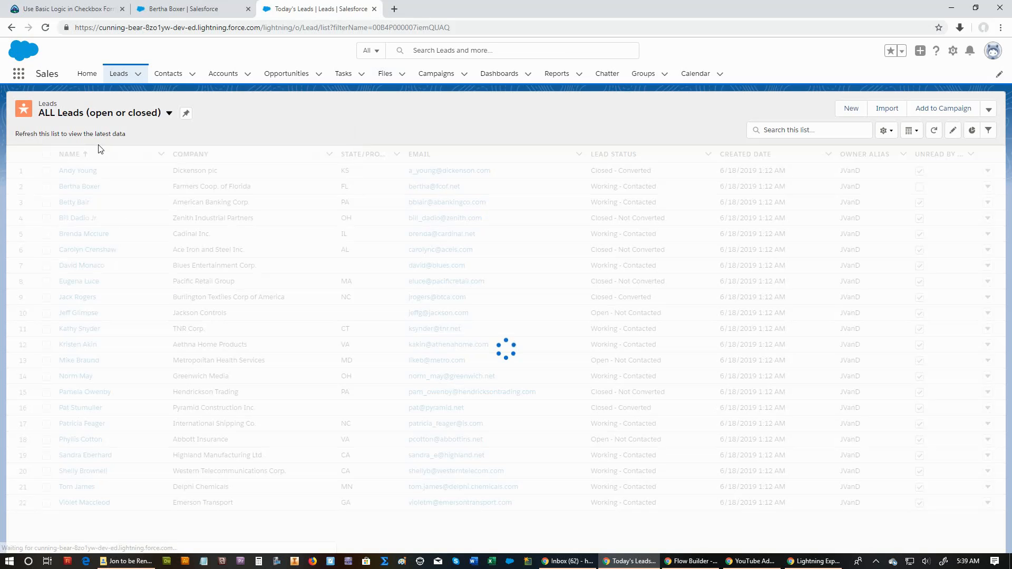
click(185, 116)
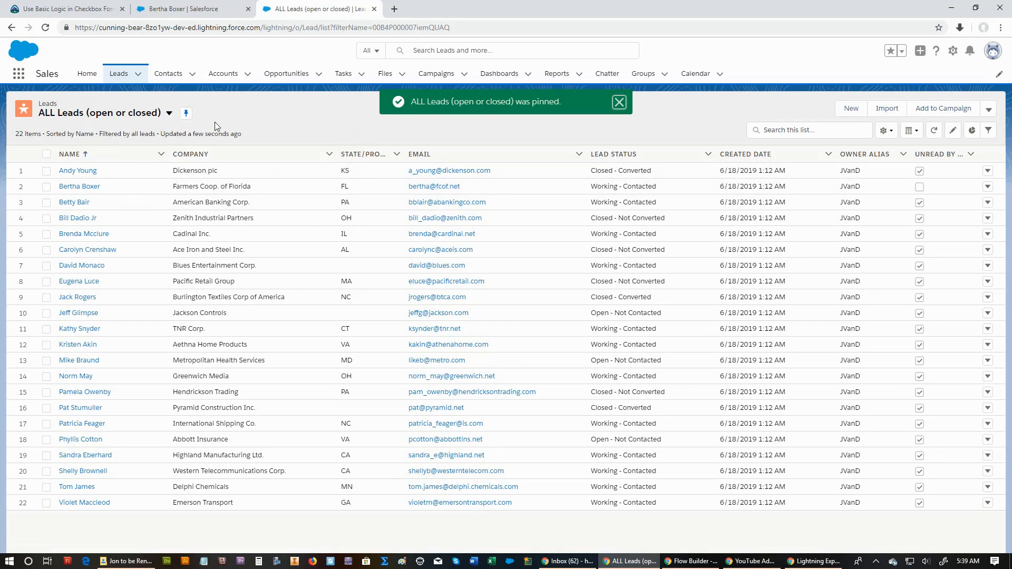
Add the Converted field to the visible fields of the ALL Leads (open or closed) list view
click(889, 133)
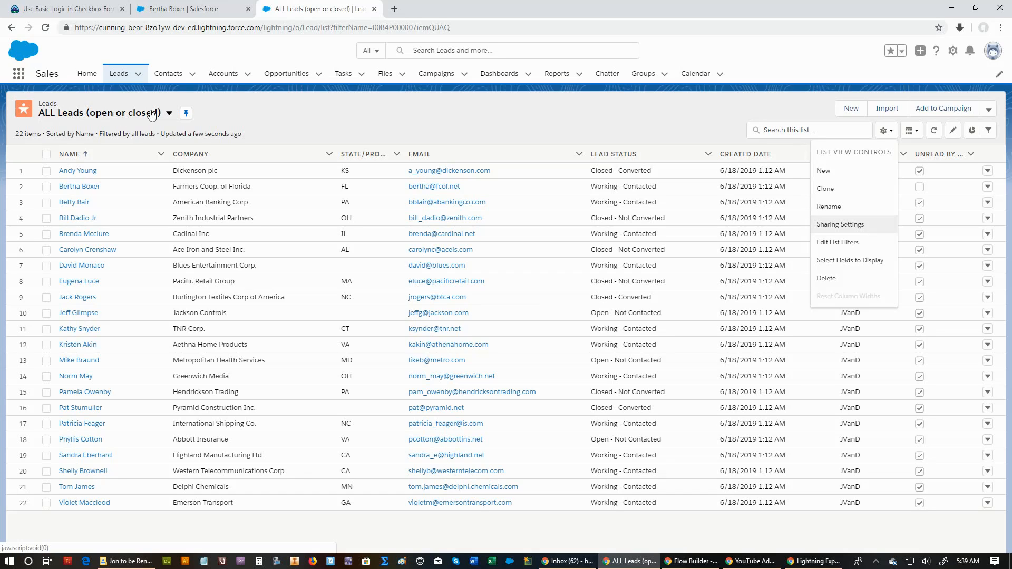
click(856, 260)
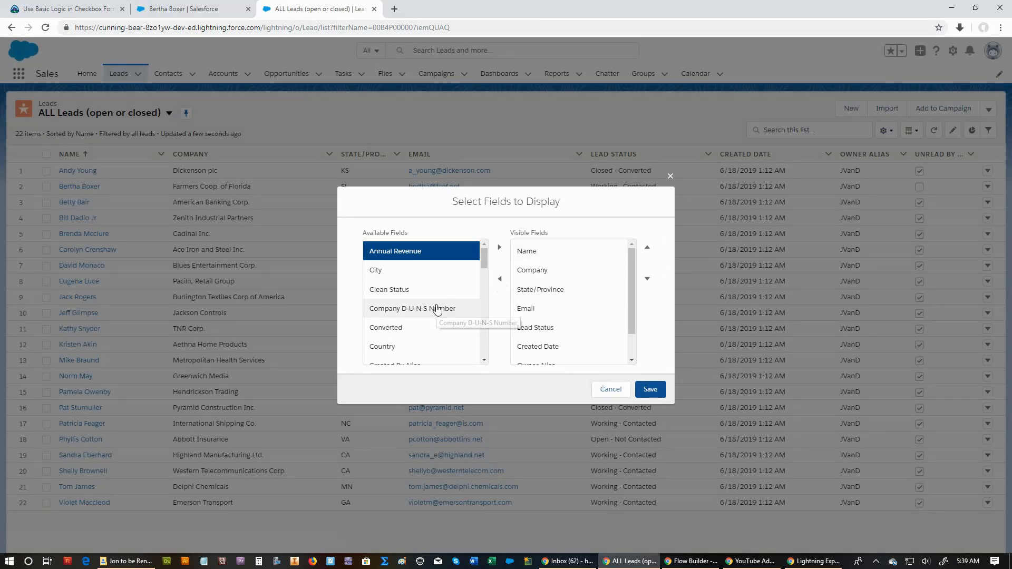
click(413, 331)
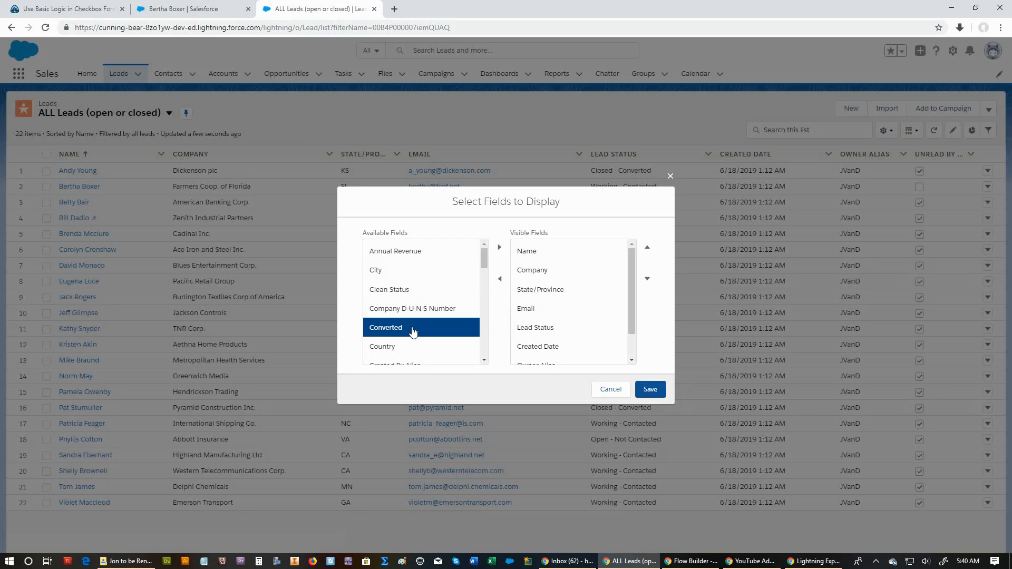
click(499, 247)
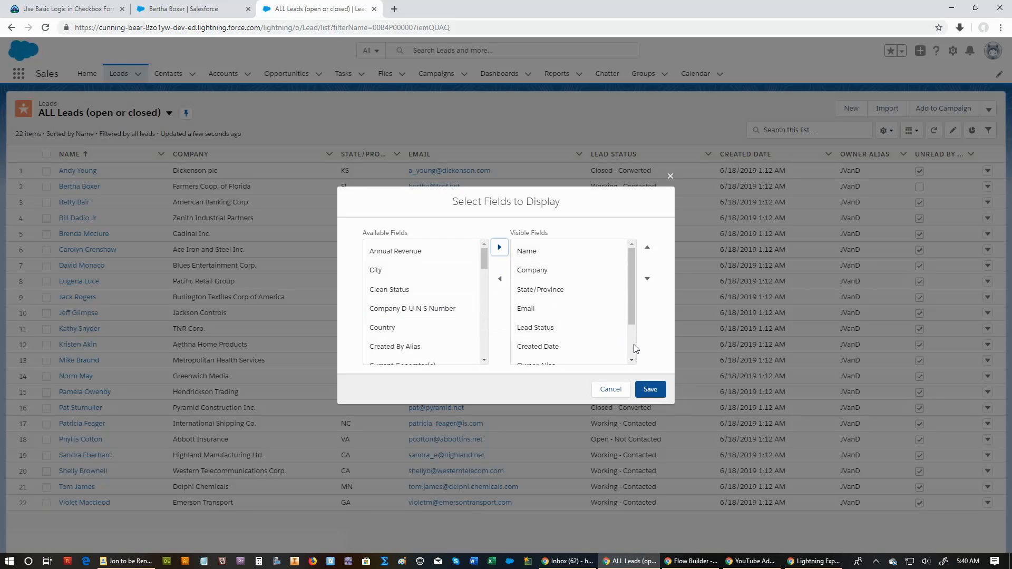
Reorder the visible fields so that Converted comes directly after Name, and save the field selection
drag(631, 313, 630, 349)
click(579, 359)
click(647, 249)
click(647, 248)
click(647, 249)
click(647, 249)
click(647, 249)
click(647, 251)
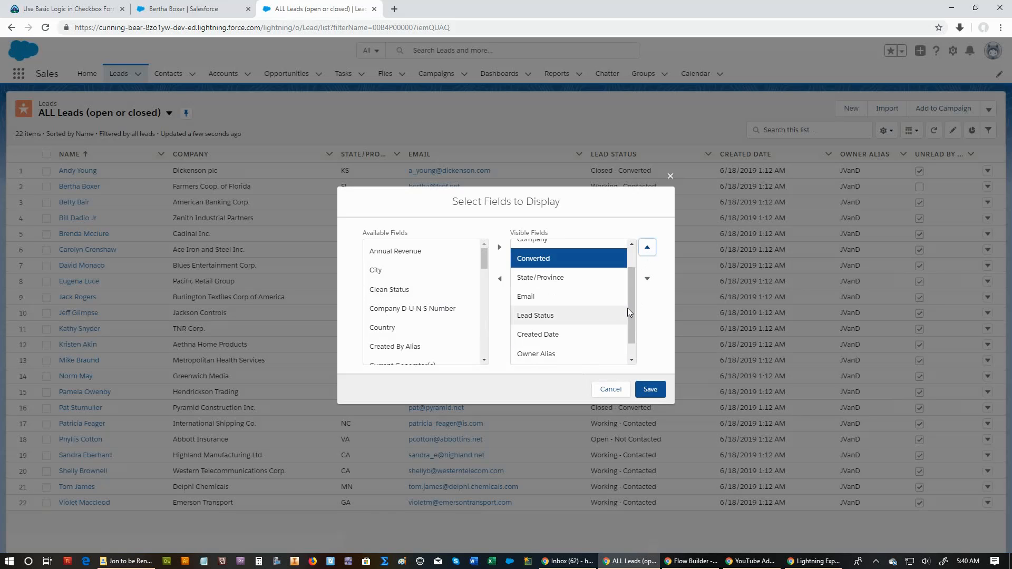
drag(631, 308, 630, 271)
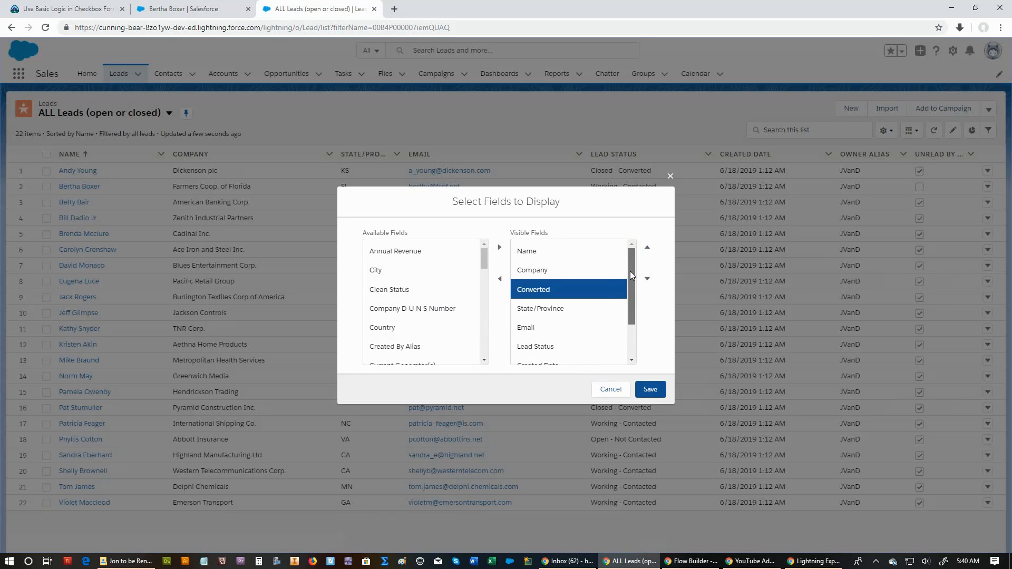
click(648, 250)
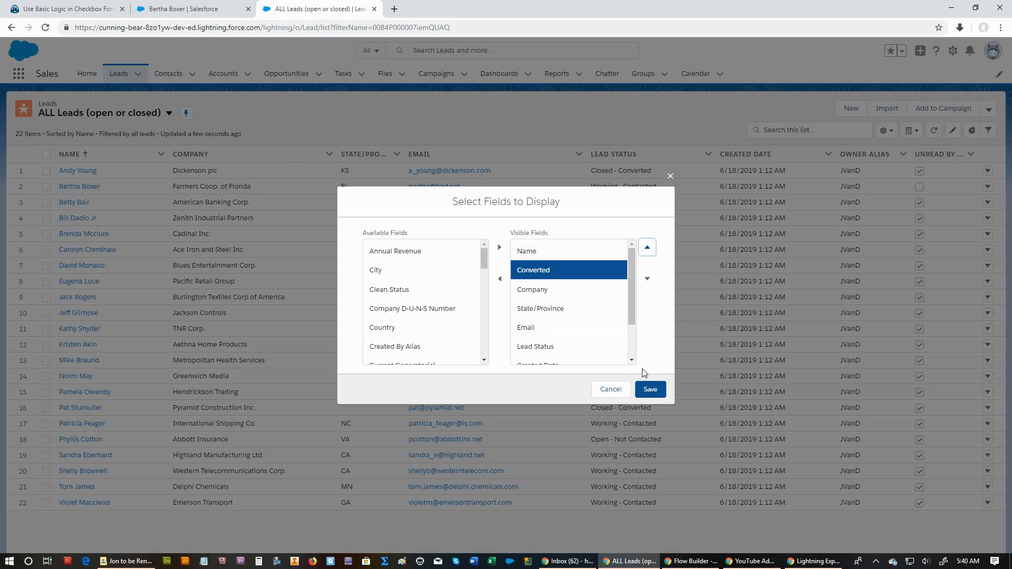
click(649, 390)
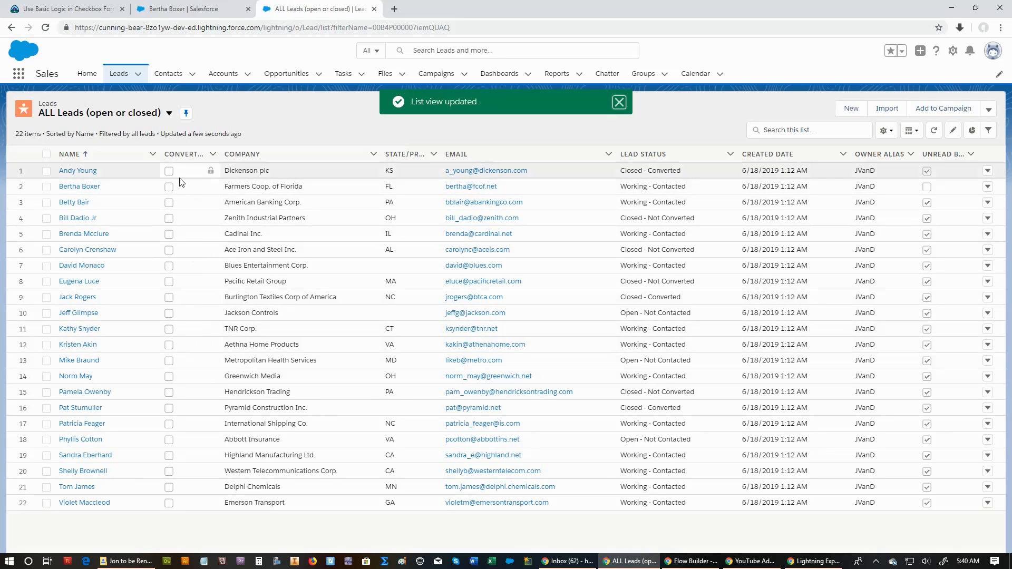
click(886, 132)
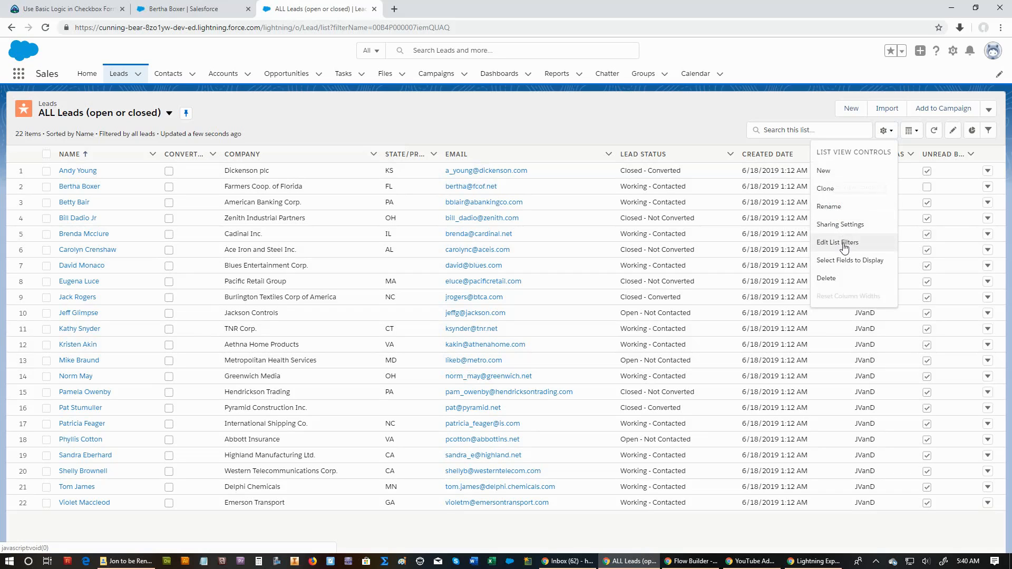
click(427, 109)
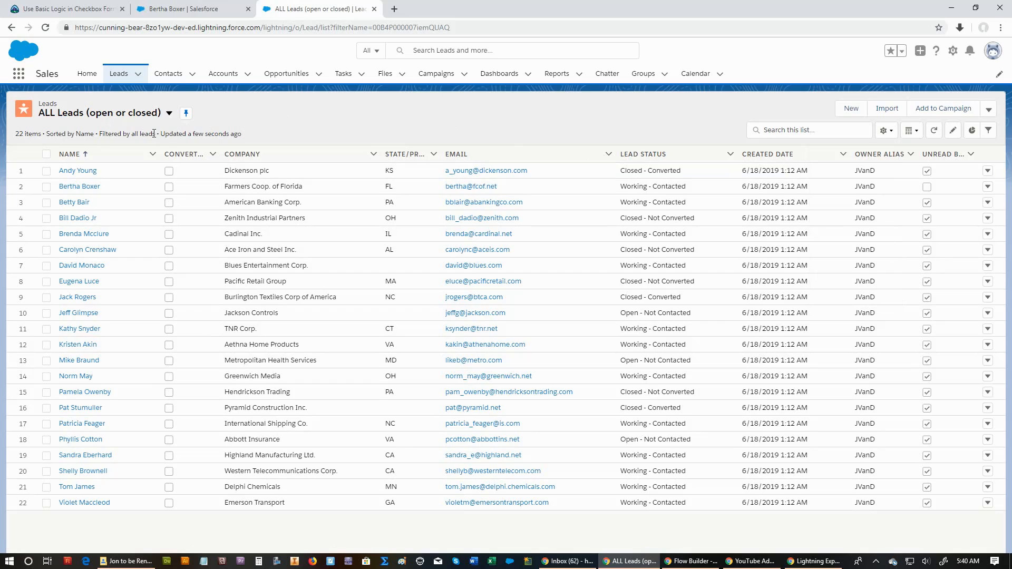
Show the filters of the ALL Leads (open or closed) list view, and remove State/Province from its visible fields
click(988, 130)
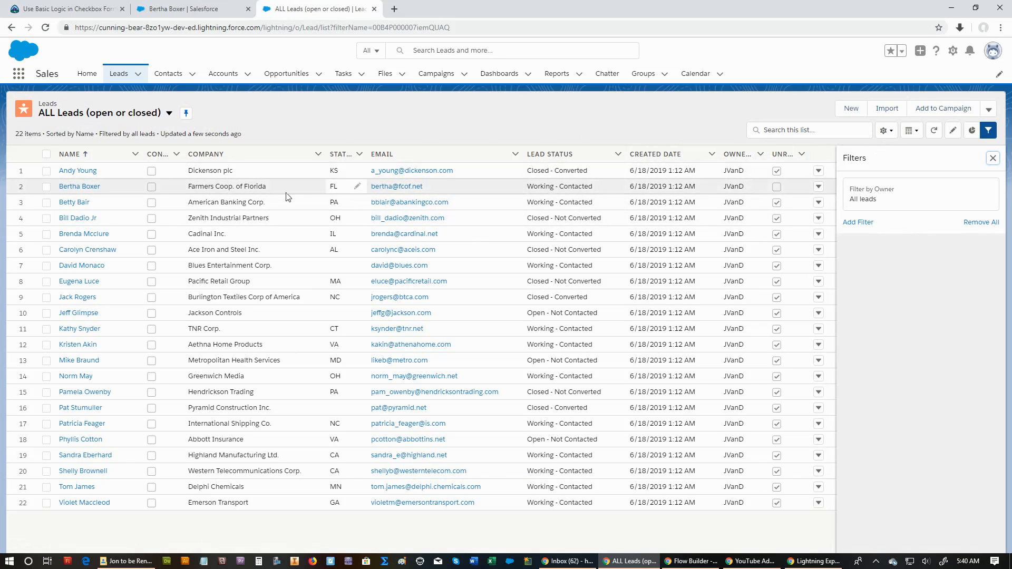
click(885, 131)
click(850, 260)
scroll(582, 303, down, 1)
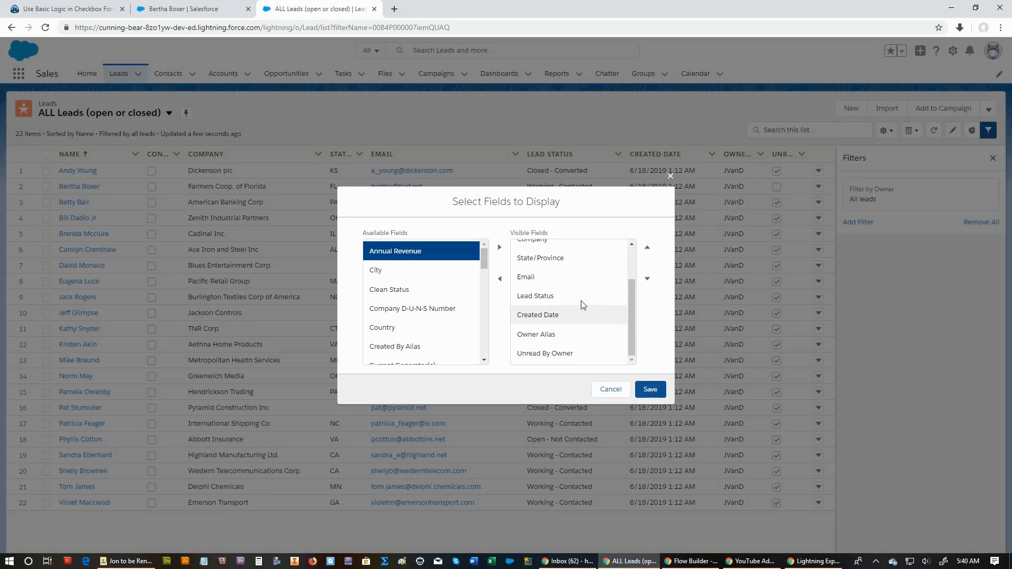
click(522, 260)
click(500, 280)
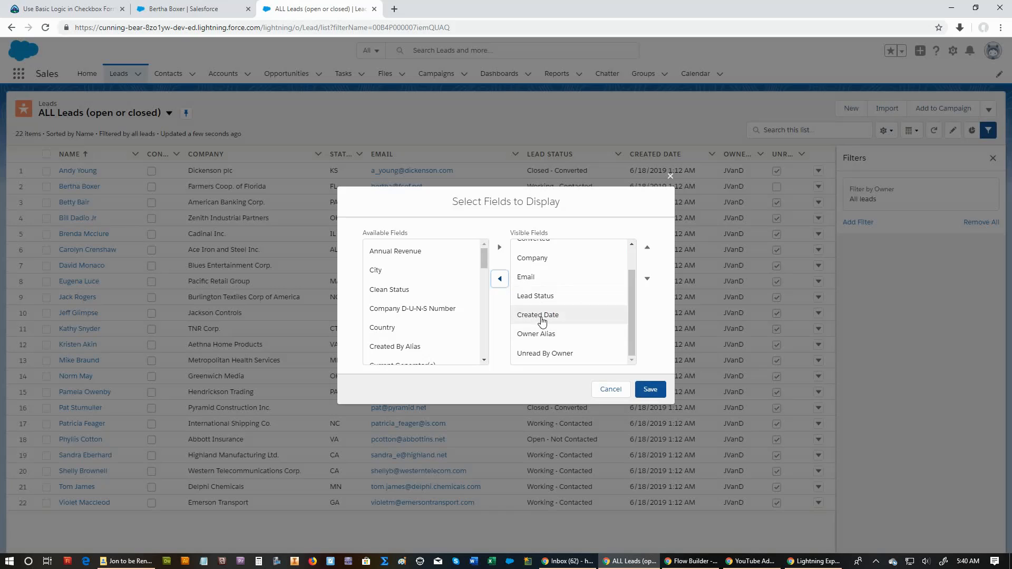
Remove Created Date, Owner Alias and Unread By Owner from the visible fields, and save the field selection
click(543, 316)
click(500, 280)
click(533, 334)
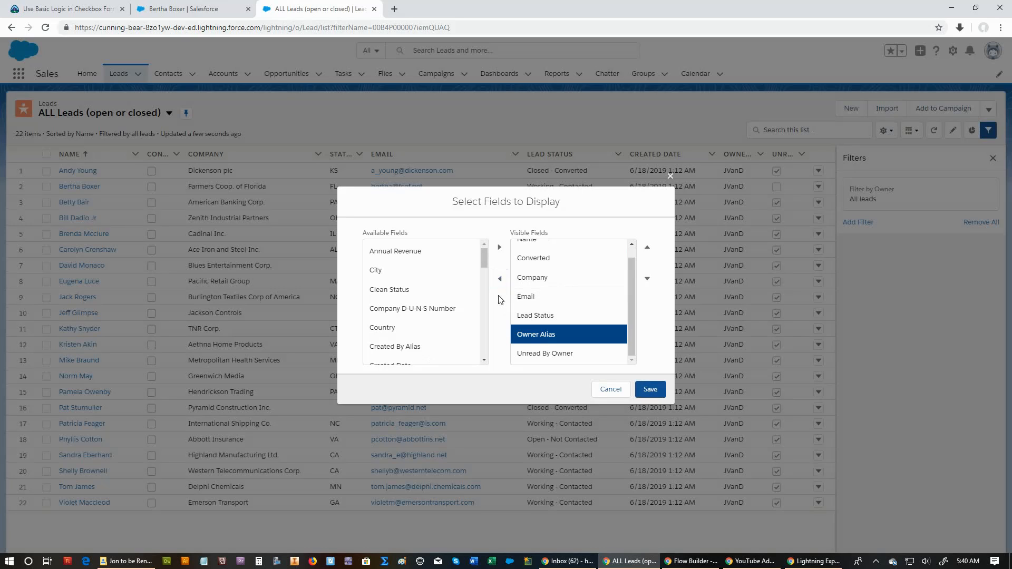
click(500, 283)
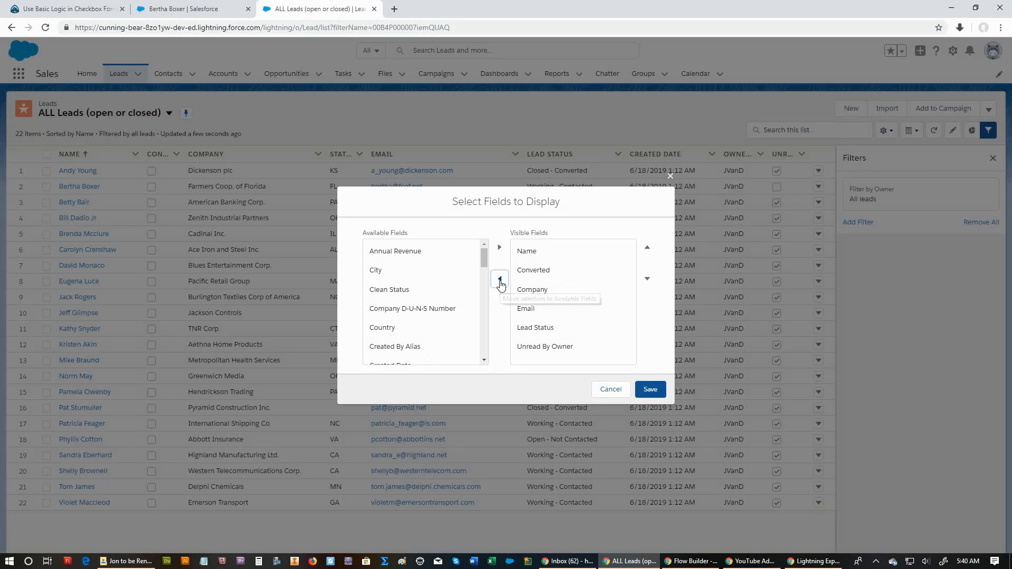
click(546, 348)
click(500, 280)
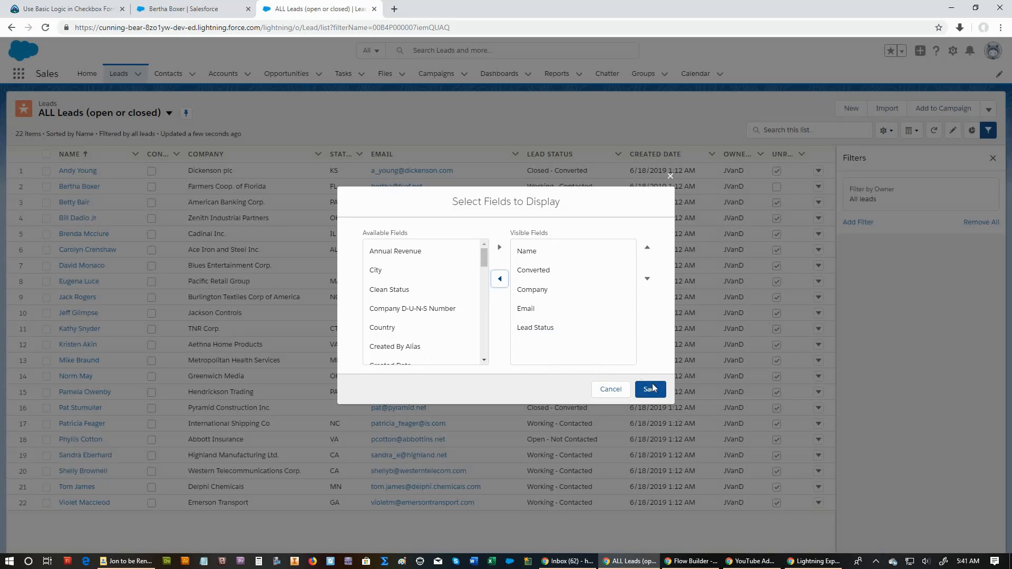
click(662, 394)
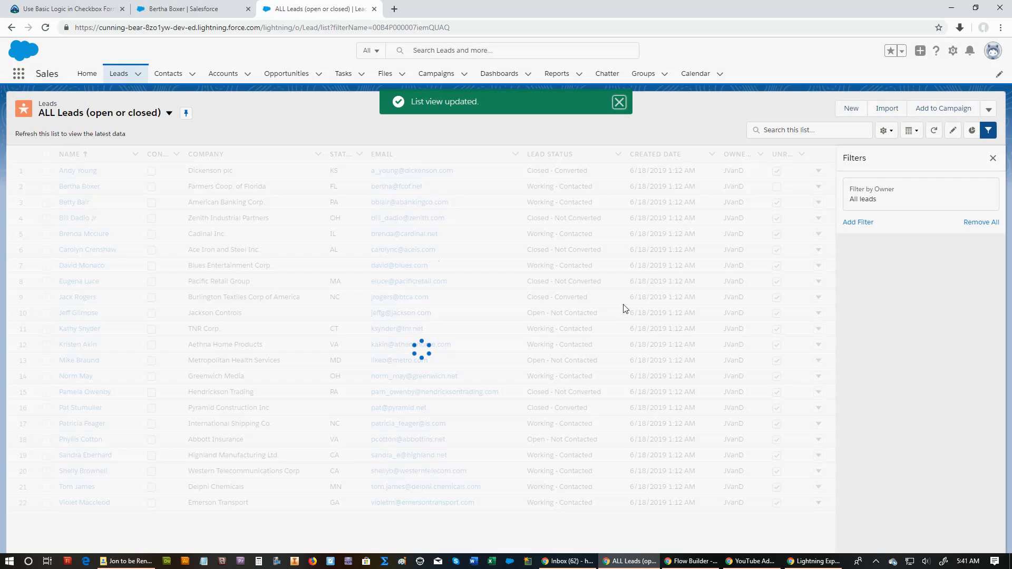